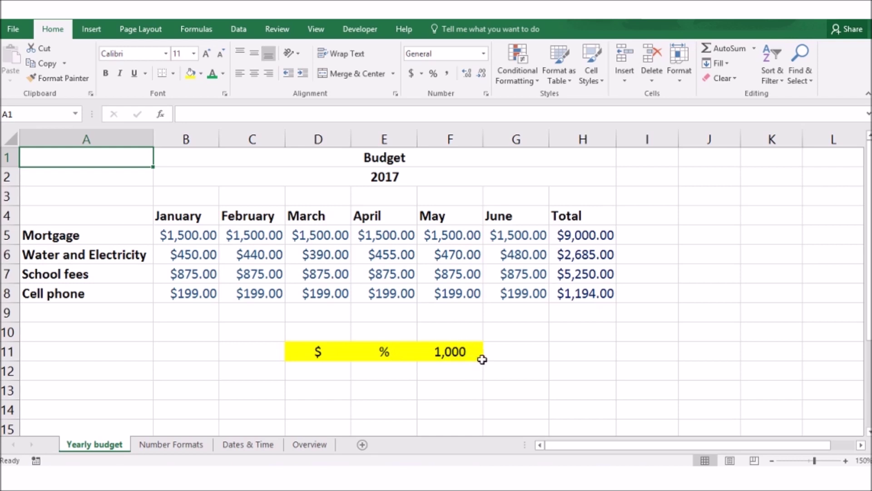
Try the Custom code #,##0_);[Red](#,##0) in Format Cells, then select the Ten values B4:B7.
left_click(486, 93)
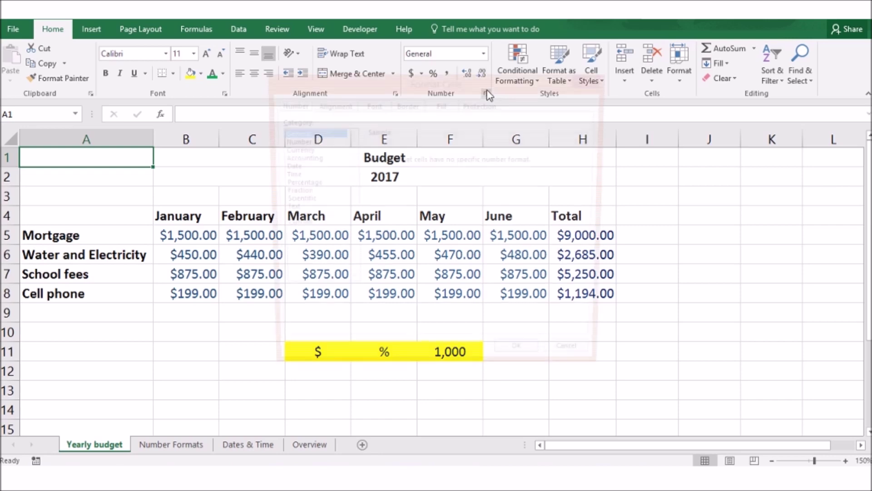
left_click(292, 226)
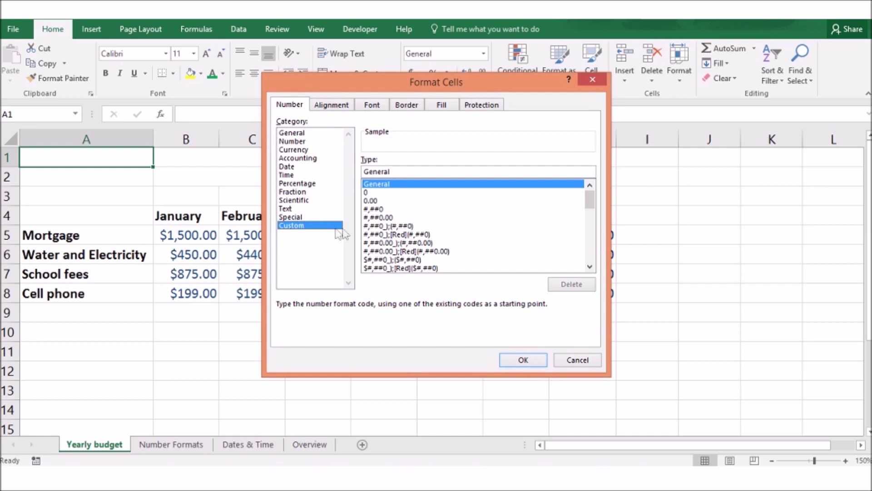
left_click(386, 234)
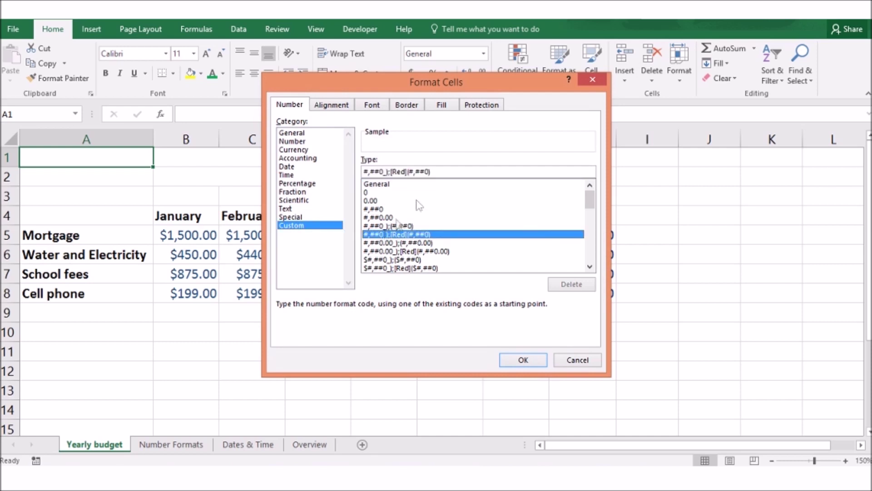
left_click(445, 173)
type("oijdfoiaj")
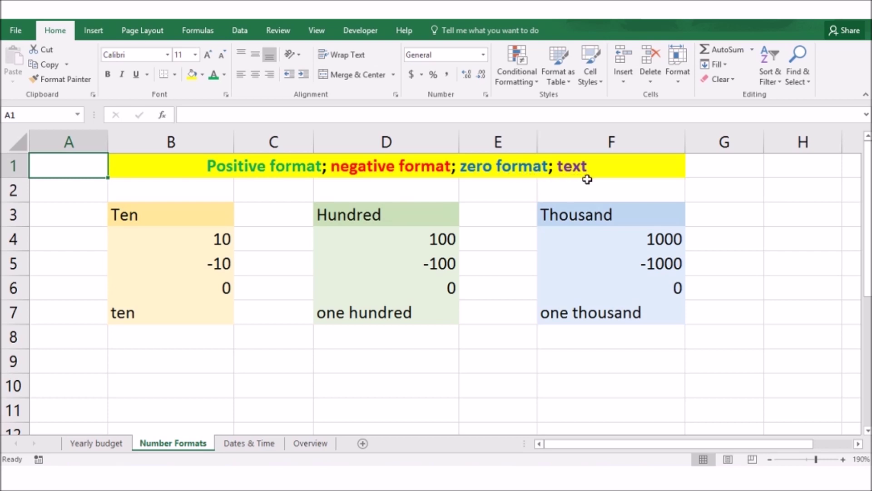
left_click_drag(203, 234, 204, 304)
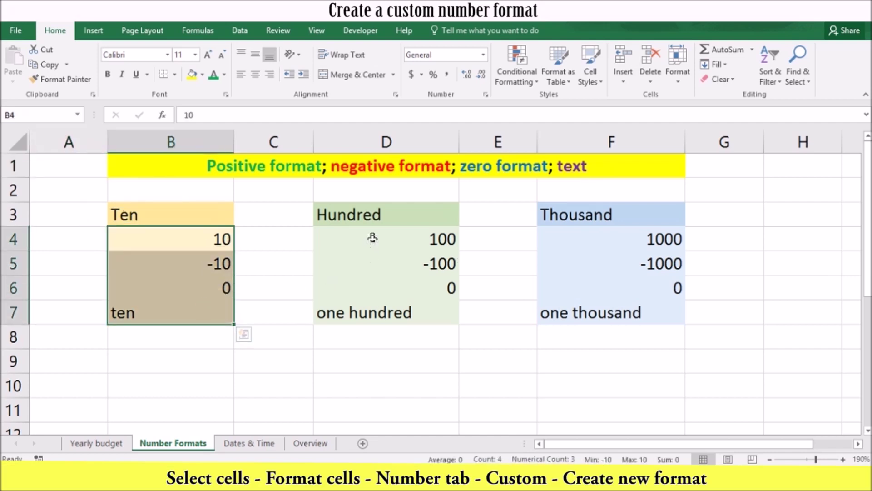
Add D4:D7 and F4:F7 to the selection and load the Custom code #,##0_);[Red](#,##0).
left_click_drag(373, 238, 373, 311)
left_click_drag(579, 234, 577, 313)
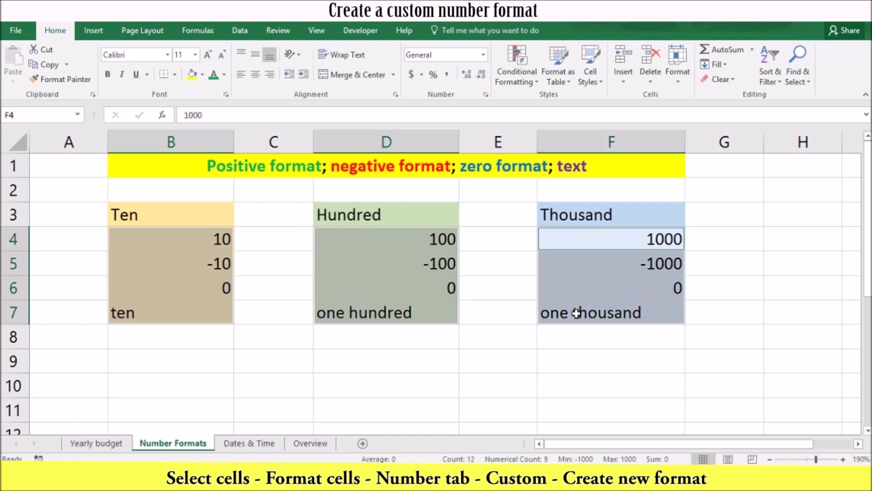
left_click(486, 94)
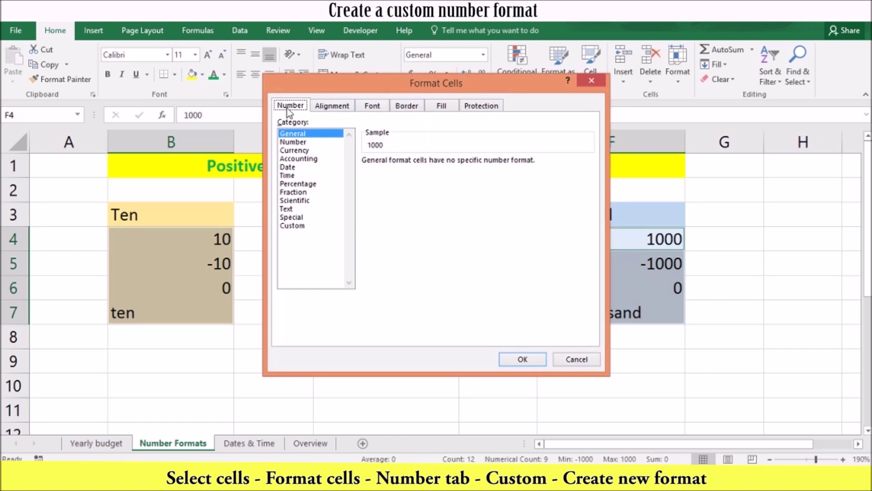
left_click(293, 226)
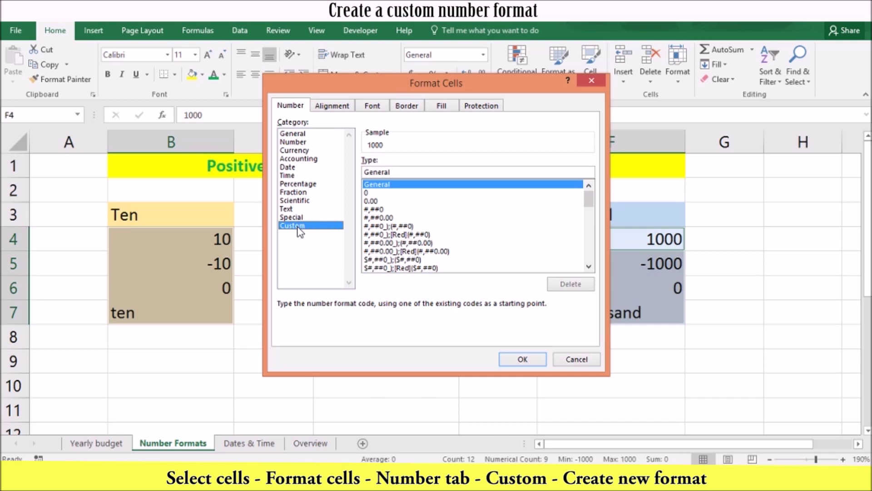
left_click(386, 234)
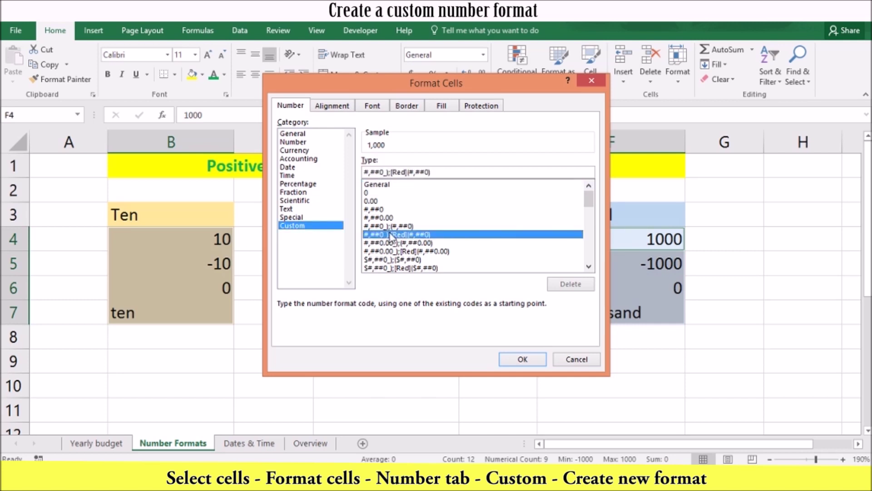
Rewrite the code as [green]#,##0;[Red]#,##0;[blue]"Zero";"Insert a valid number" and apply it.
left_click(390, 173)
key("shift+End")
key("BackSpace")
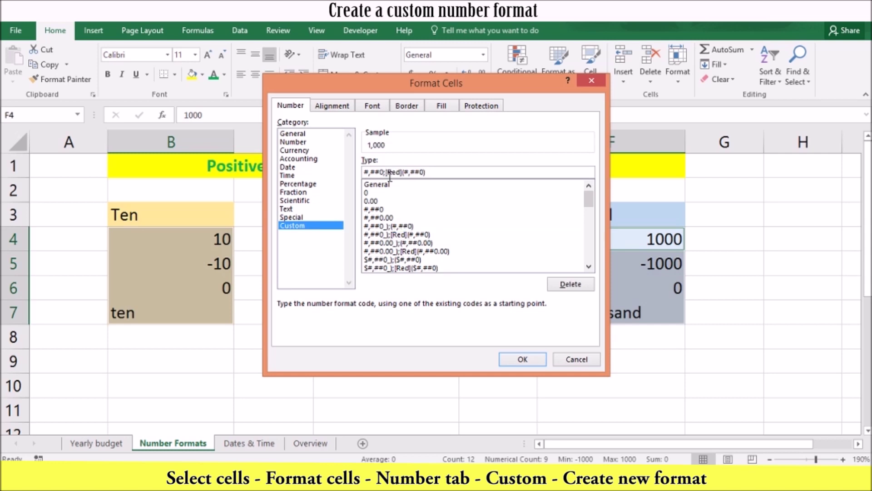
key("Home")
type("[gree")
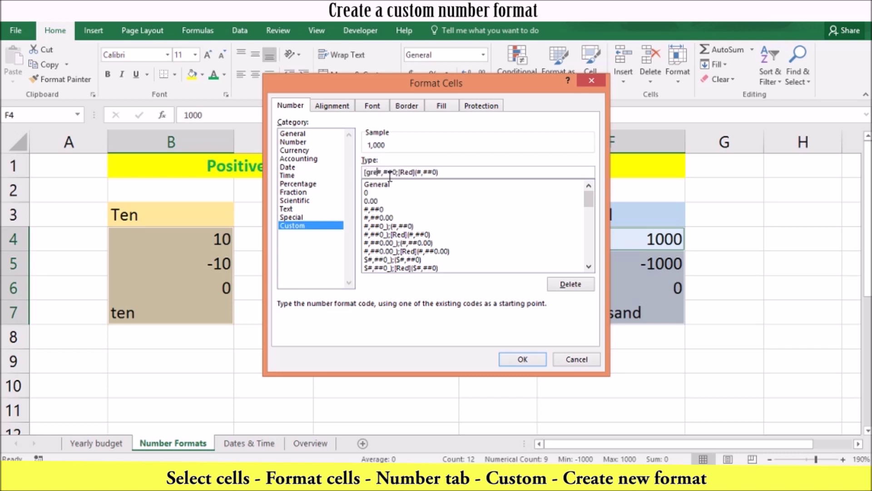
type("n]")
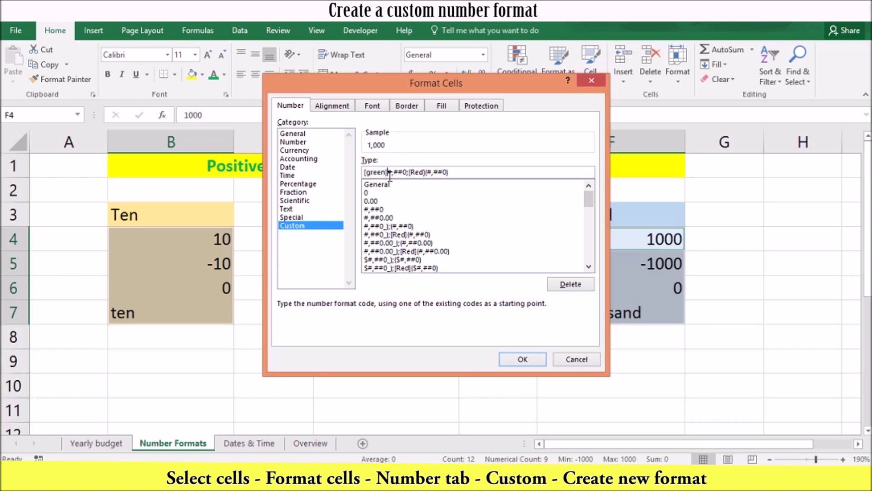
key("Right")
key("Right")
key("Right")
key("Right")
key("Right")
key("Right")
key("Right")
key("Right")
key("Right")
key("Right")
key("Right")
key("Delete")
key("Right")
key("Right")
key("Right")
key("Right")
key("Right")
key("Right")
key("BackSpace")
type(";[blue]\"Zero\";\"Insert a v")
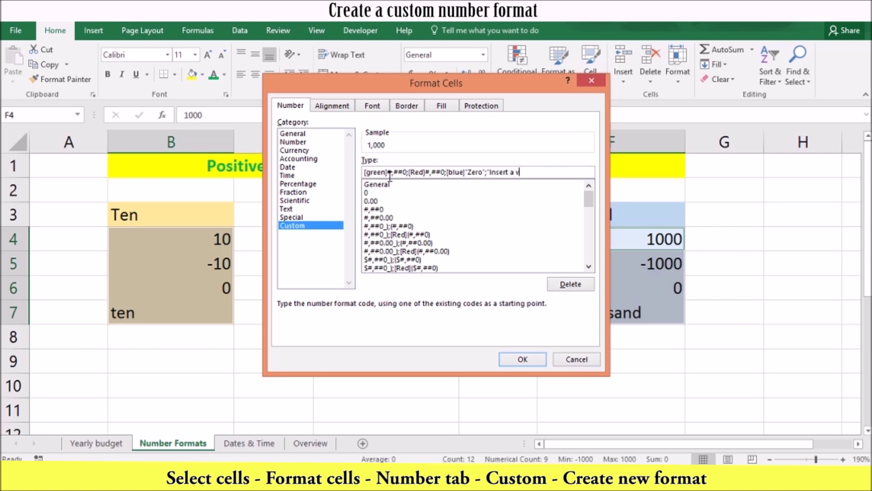
type("alid number")
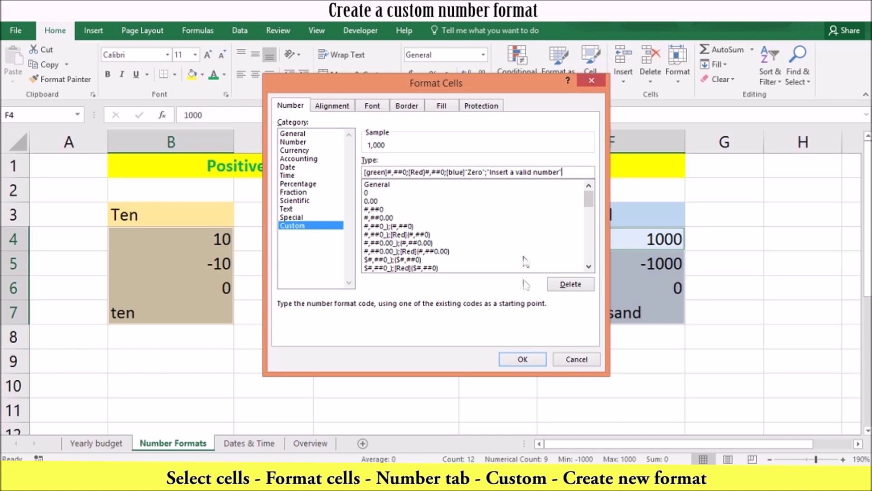
left_click(522, 358)
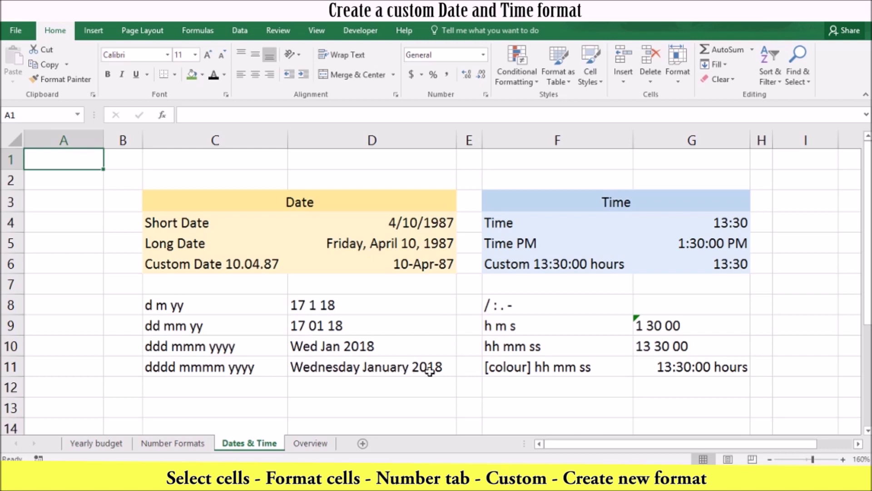
In D6's custom date code, replace the [$-en-US] locale prefix with "Date".
left_click(419, 266)
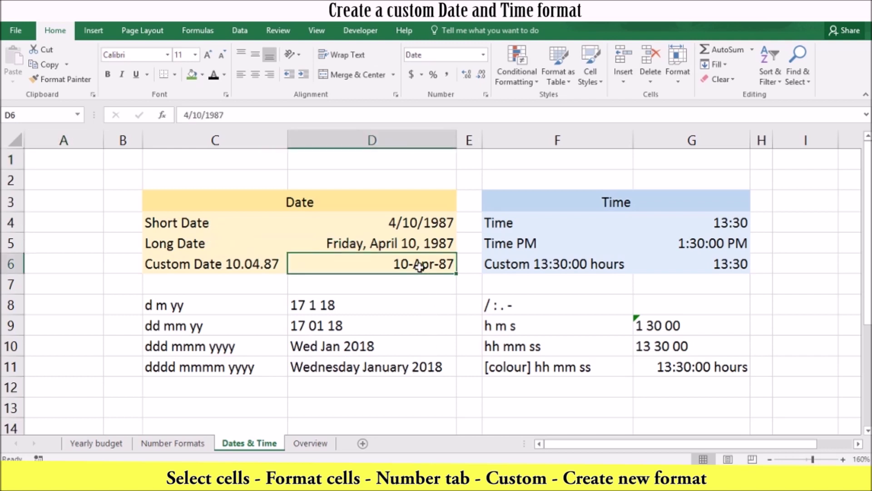
right_click(419, 265)
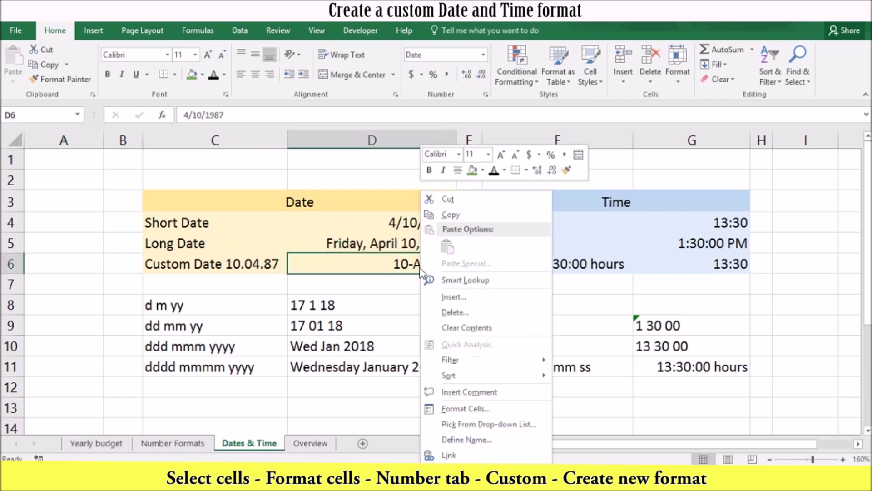
left_click(458, 409)
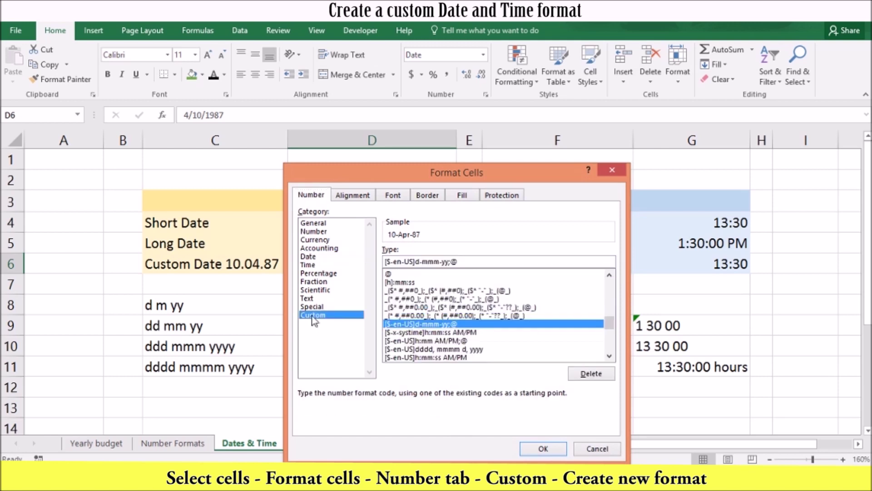
left_click_drag(415, 262, 383, 263)
key("Delete")
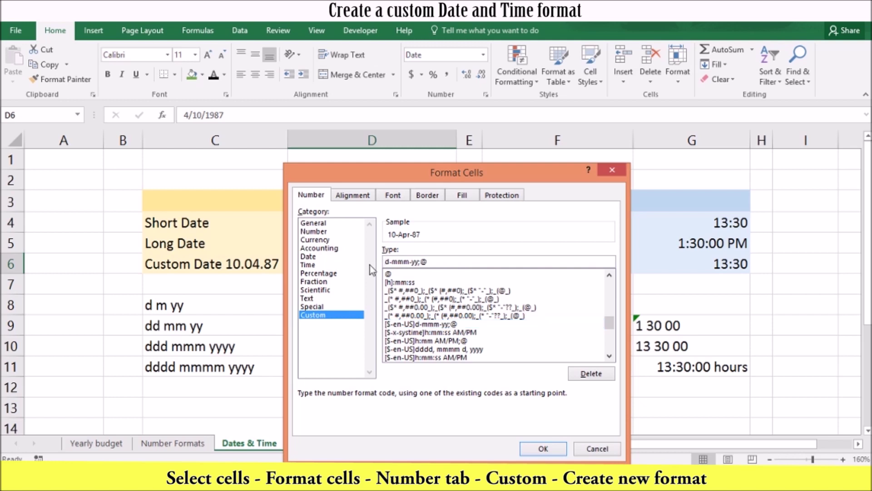
type("\"Date\" d")
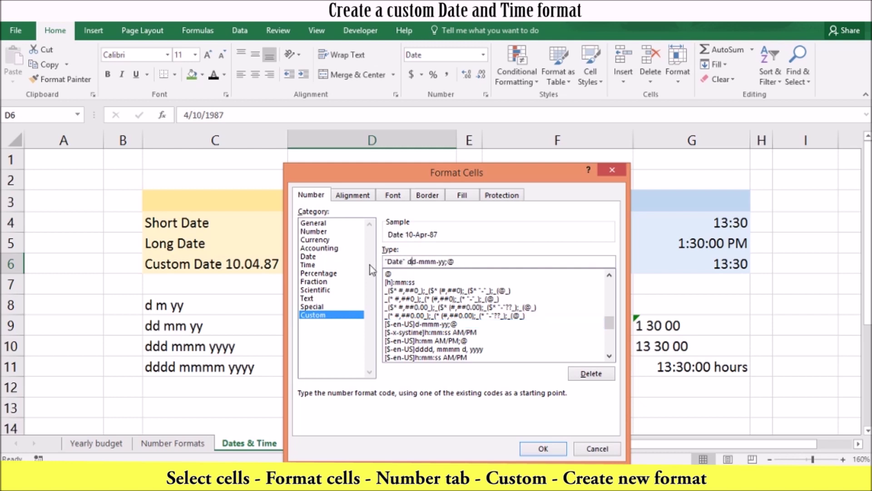
Switch the hyphens to dots, drop the ;@ section, and apply "Date" dd.mmm.yy.
key("Delete")
type(".")
key("Right")
key("Right")
key("Right")
key("Delete")
type(".")
key("Right")
key("Right")
key("Right")
key("Right")
key("BackSpace")
key("BackSpace")
left_click(539, 449)
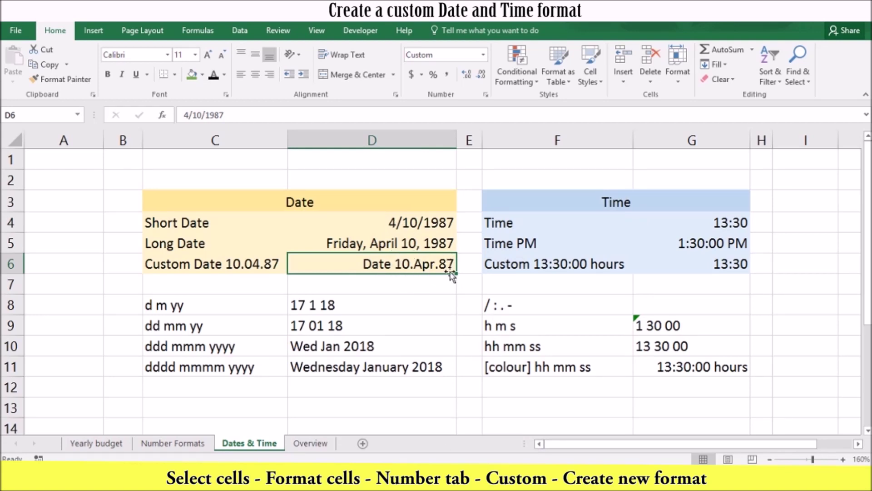
Give G6 the custom time code [blue] hh:mm "hours" so it reads 13:30 hours.
left_click(674, 264)
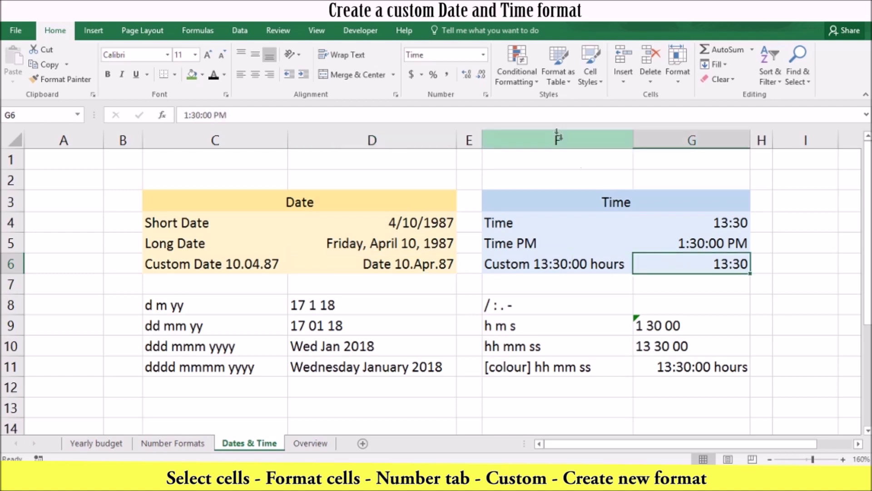
left_click(486, 94)
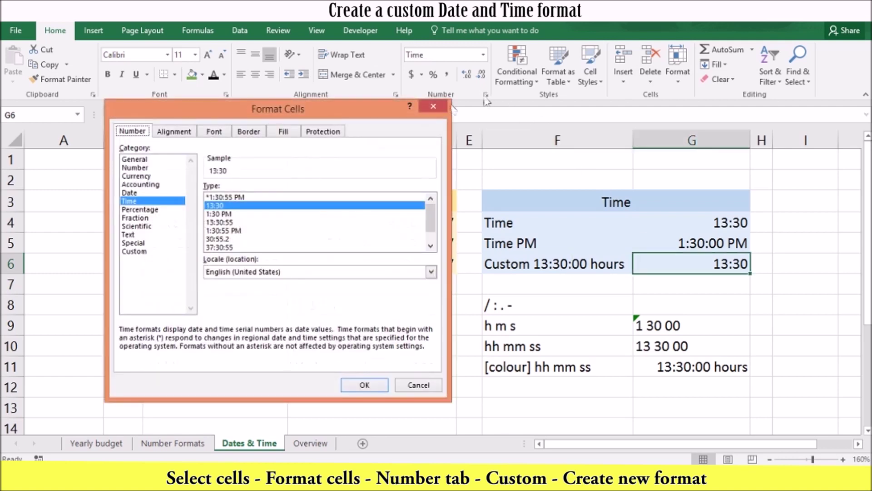
left_click(135, 252)
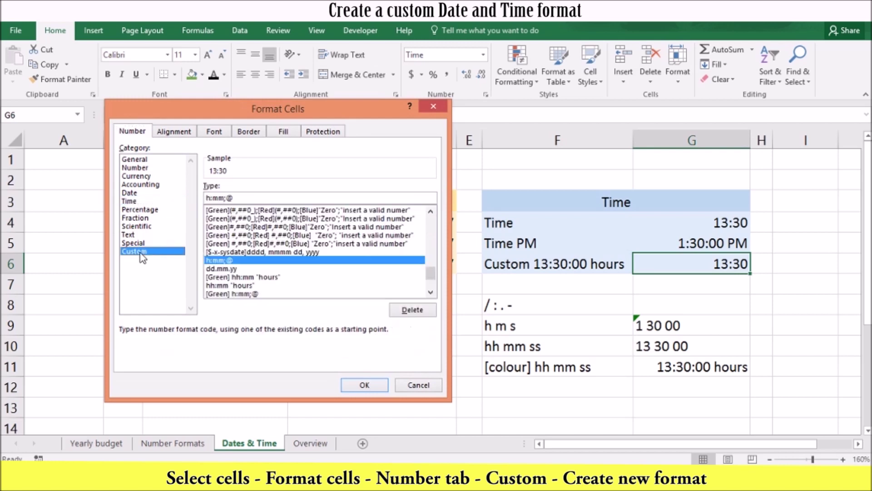
left_click(240, 197)
key("BackSpace")
key("BackSpace")
type("\"hou")
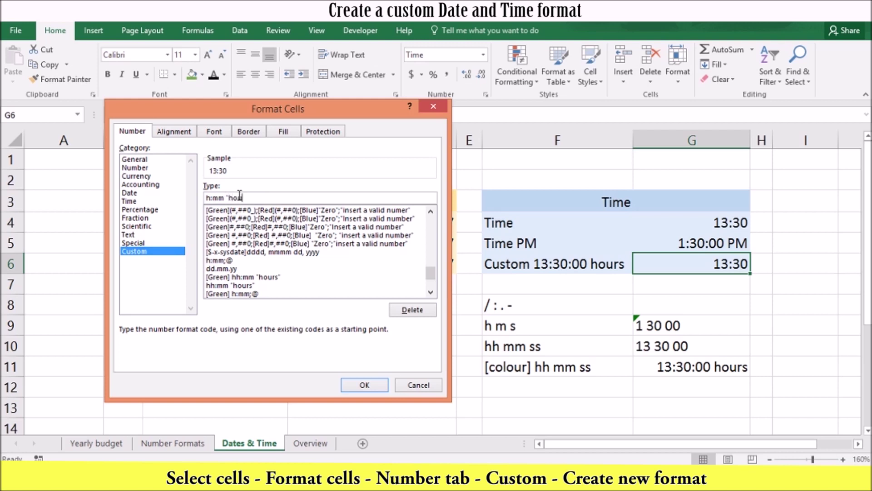
type("rs\"")
key("Left")
key("Left")
key("Left")
key("Left")
key("Left")
key("Left")
key("Left")
key("Left")
key("Left")
key("Left")
key("Left")
key("Left")
type("[blue] ")
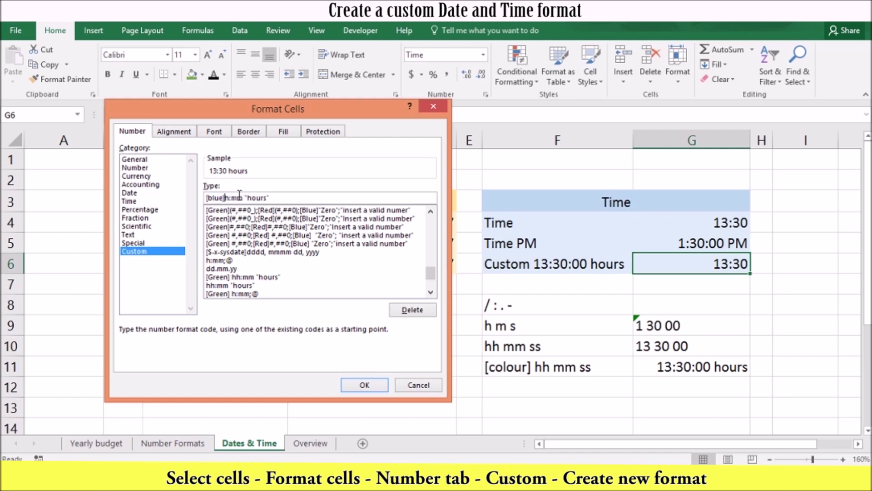
type("h")
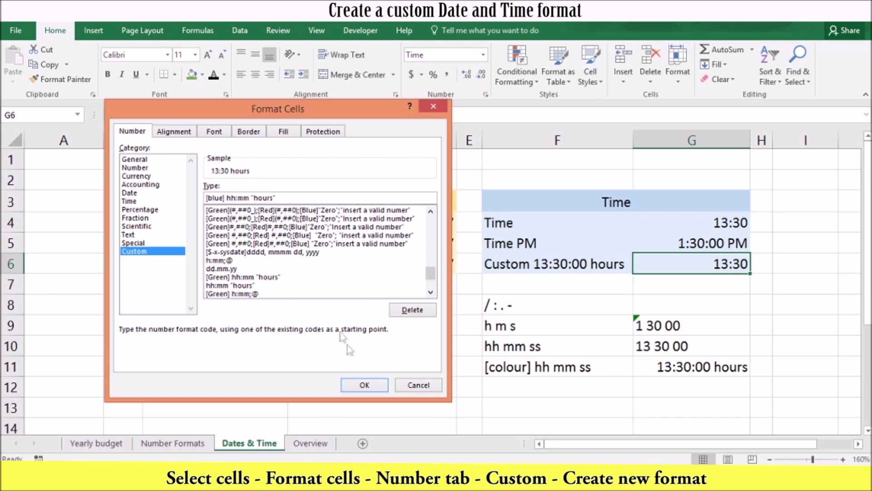
left_click(368, 391)
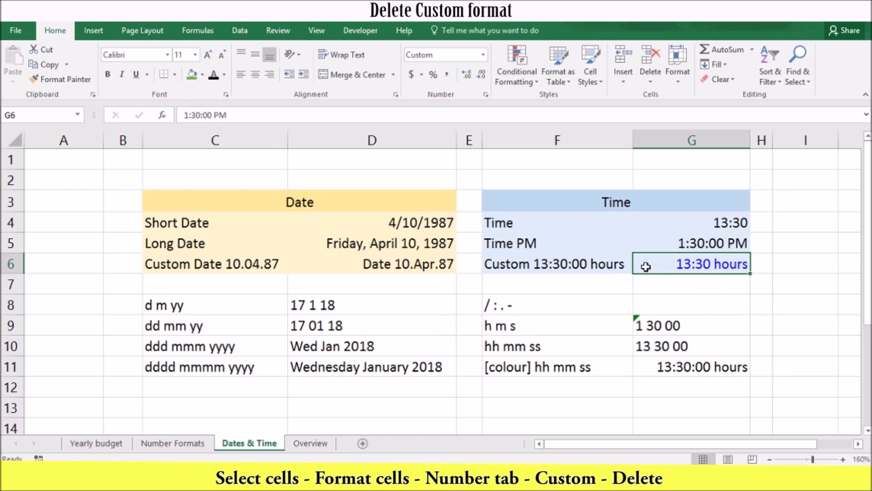
Remove the [Blue] hh:mm "hours" custom code so G6 reverts to 0.5625.
left_click(485, 94)
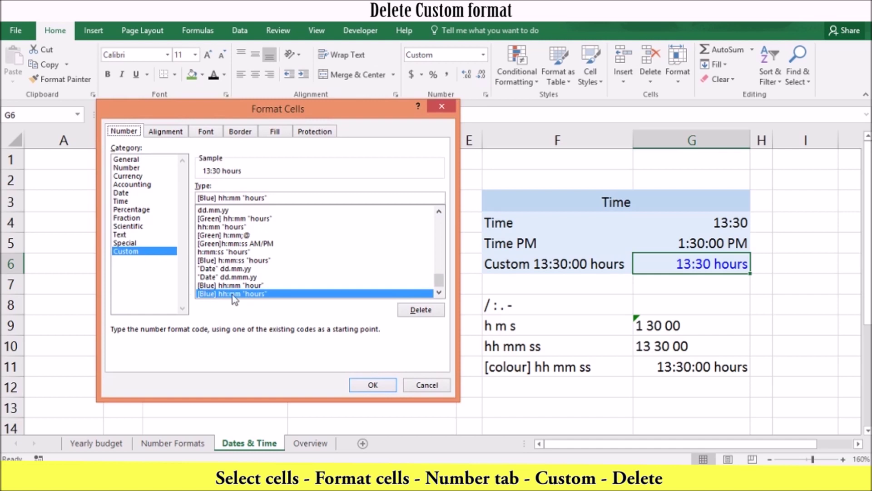
left_click(419, 311)
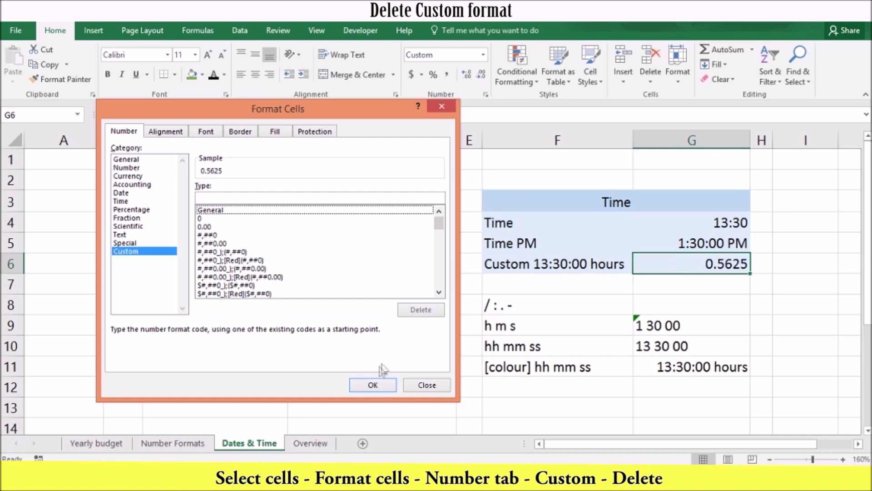
left_click(373, 386)
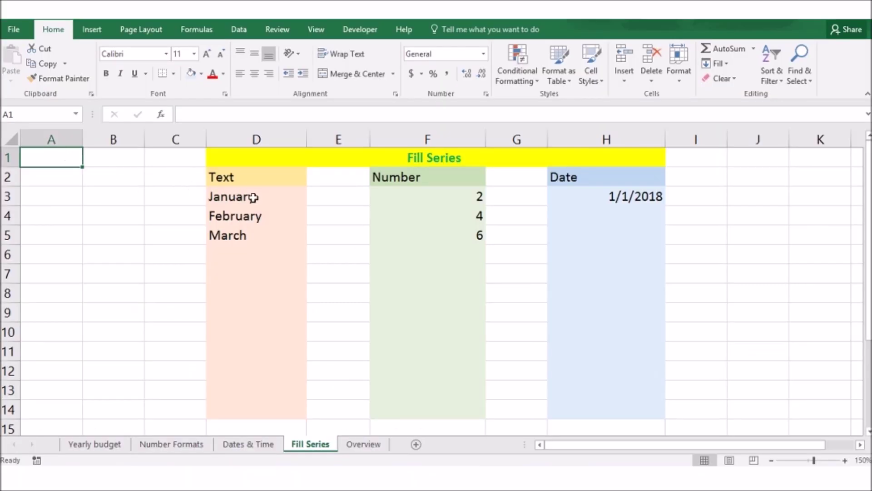
Select January–March in D3:D5 and fill down to row 14 to list all twelve months.
left_click_drag(255, 196, 256, 234)
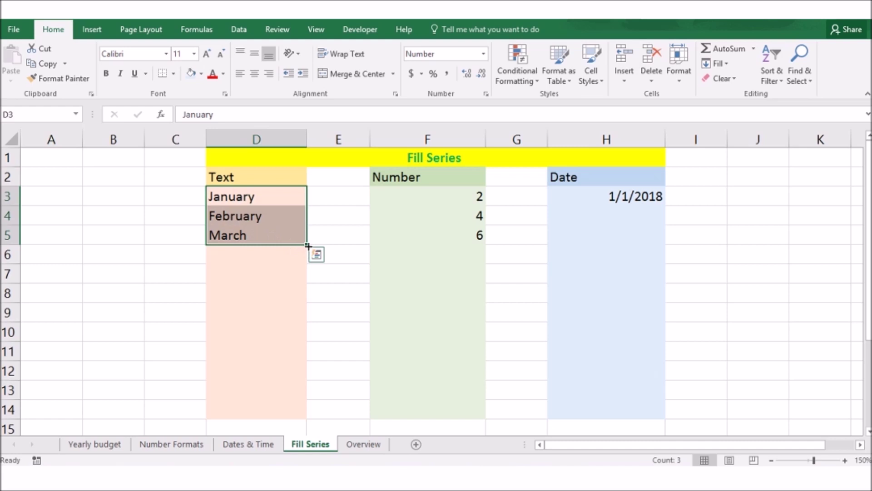
left_click_drag(308, 245, 303, 413)
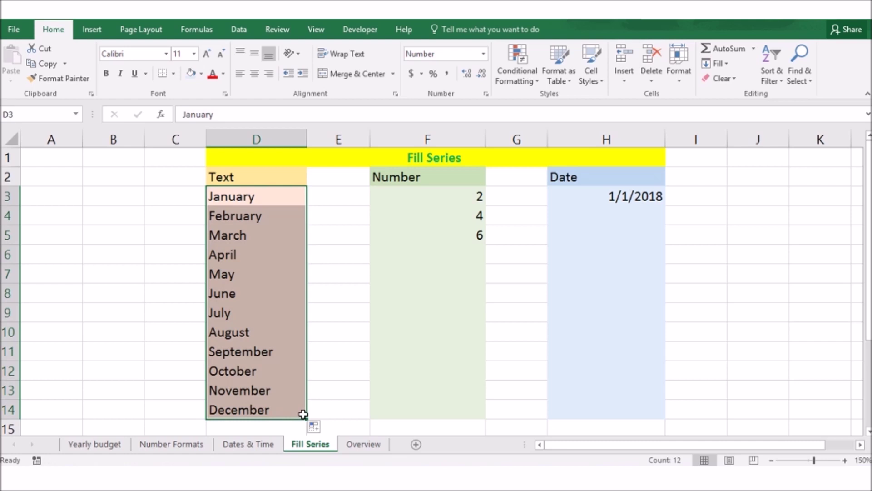
left_click(717, 63)
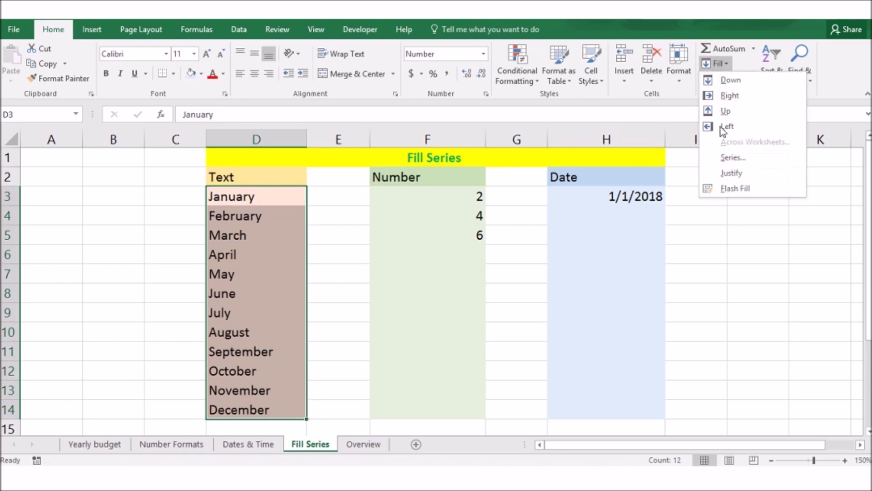
left_click(726, 158)
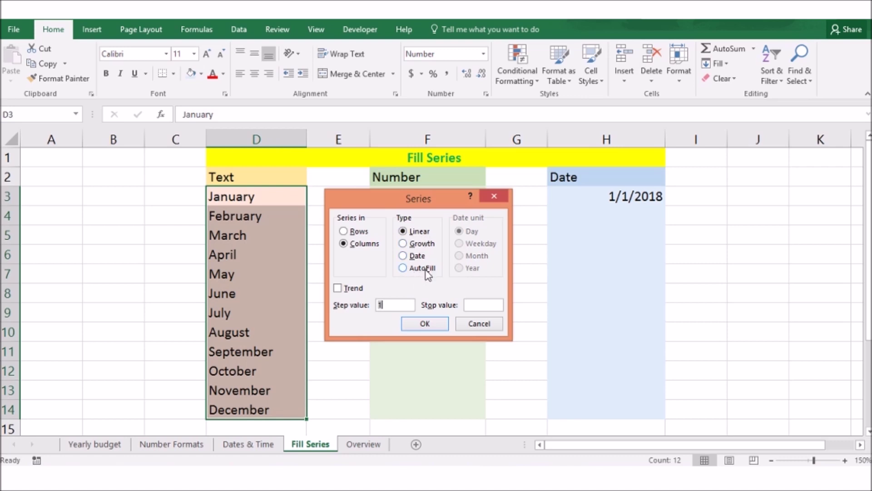
left_click(428, 323)
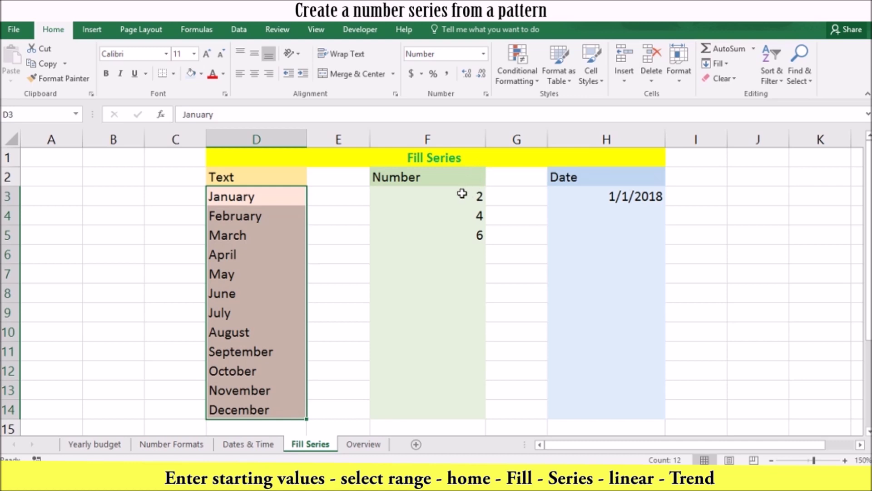
Fill F3:F14 as a linear trend series continuing 2, 4, 6 up to 24.
left_click(462, 194)
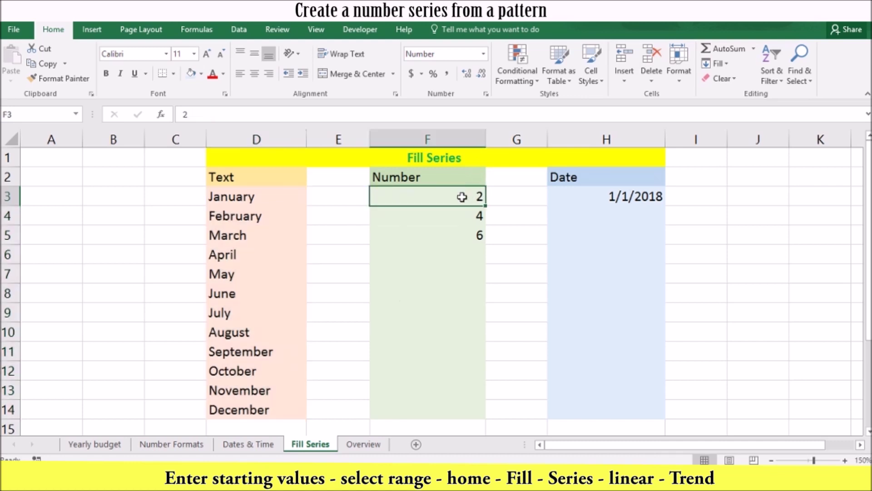
left_click_drag(462, 194, 462, 229)
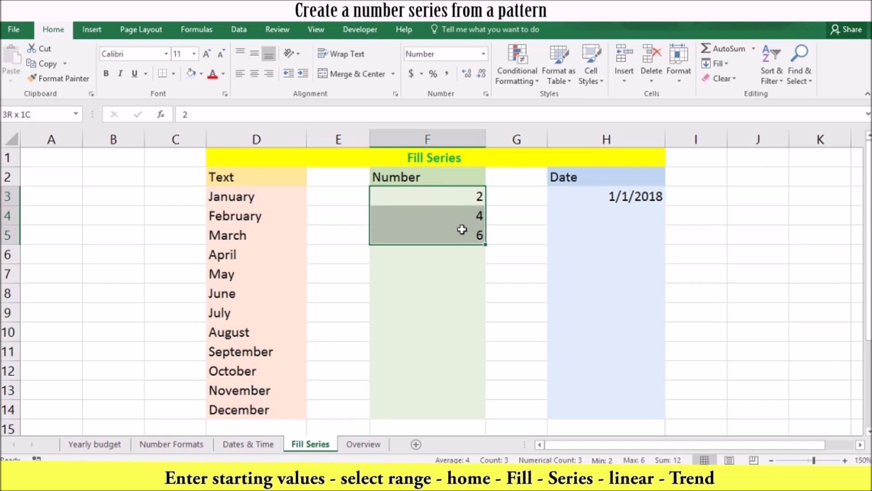
left_click_drag(462, 230, 450, 409)
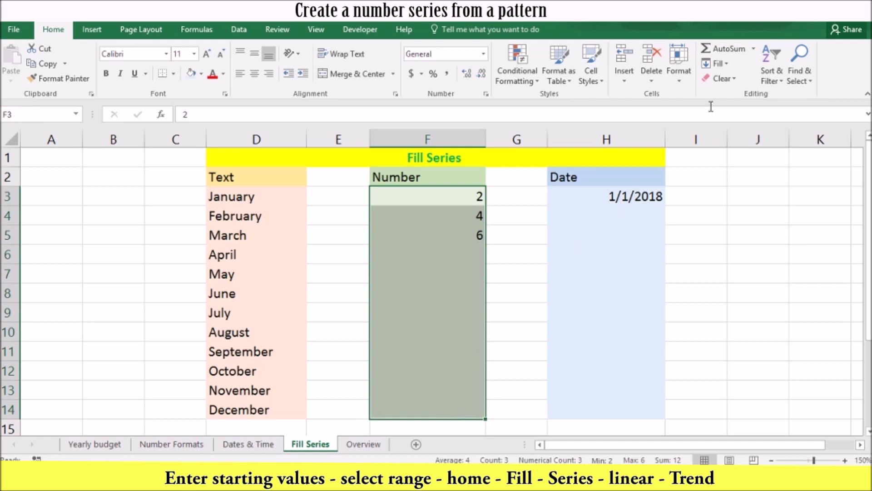
left_click(724, 66)
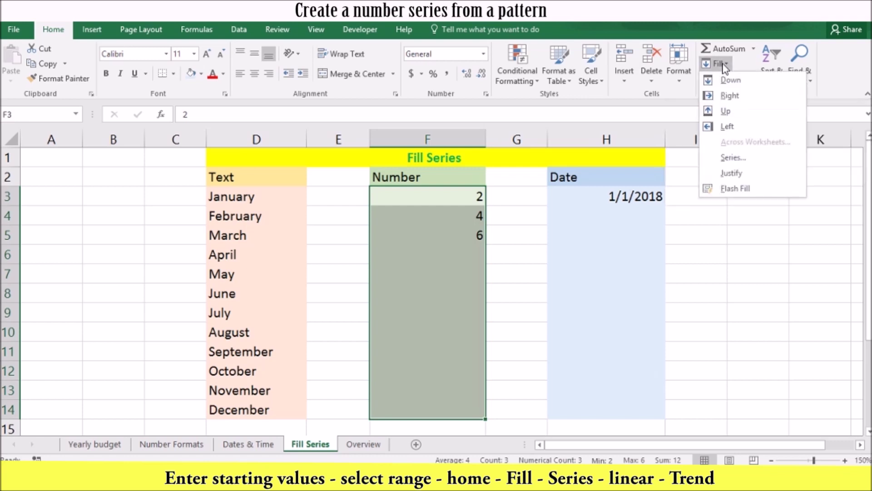
left_click(733, 157)
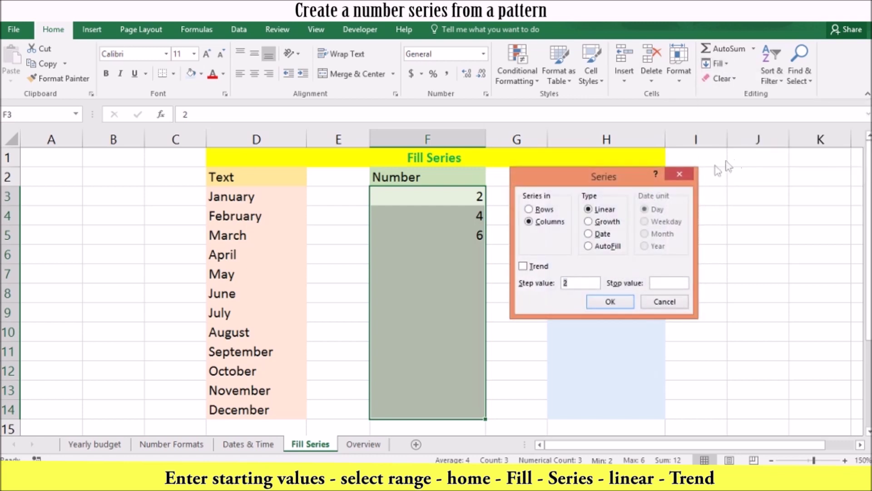
left_click_drag(602, 189, 418, 232)
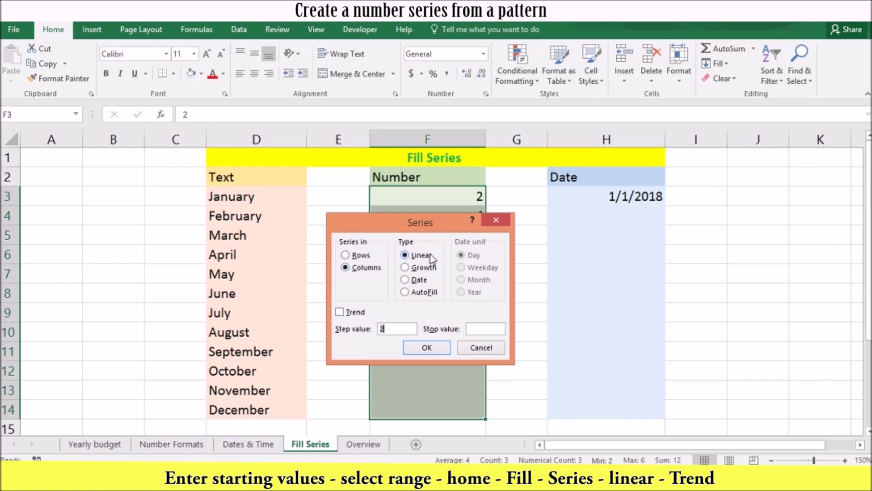
left_click(340, 313)
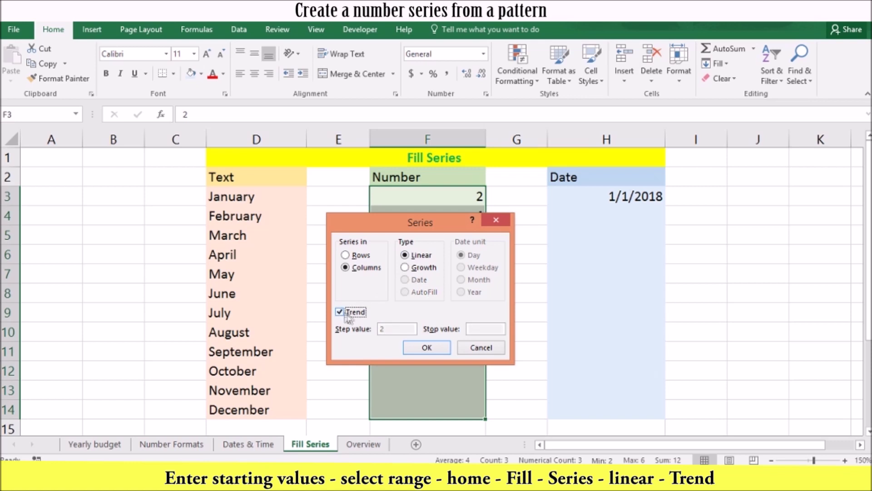
left_click(427, 348)
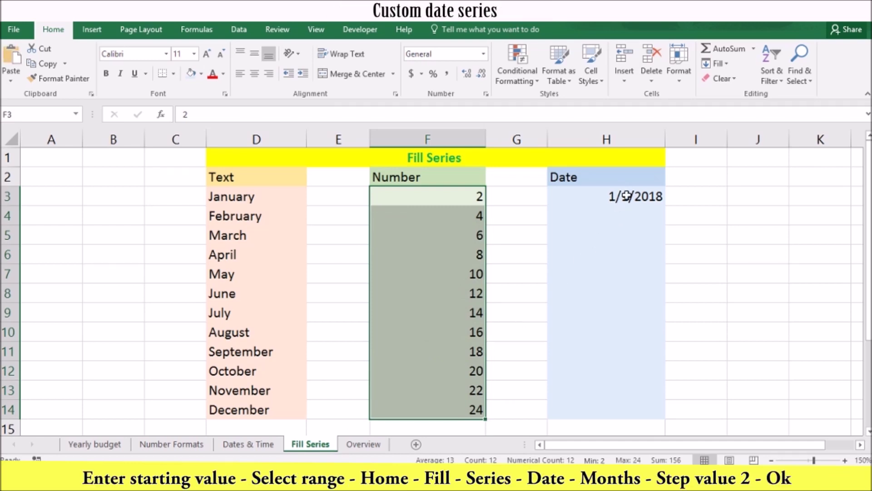
Fill H3:H14 with a month date series, step 2, from 1/1/2018 to 11/1/2019.
left_click_drag(626, 196, 627, 409)
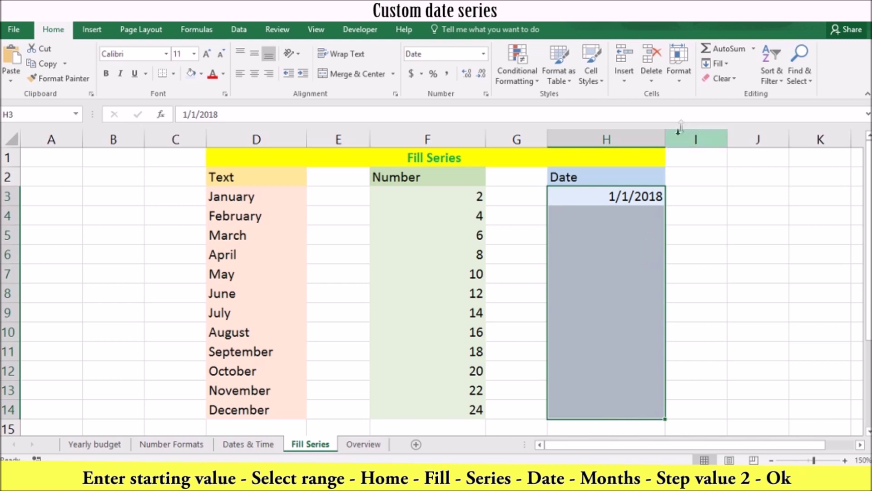
left_click(724, 64)
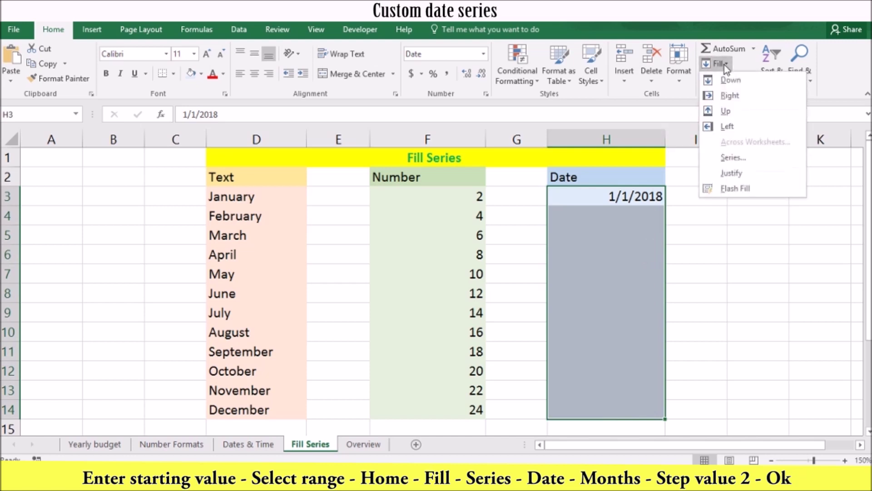
left_click(731, 158)
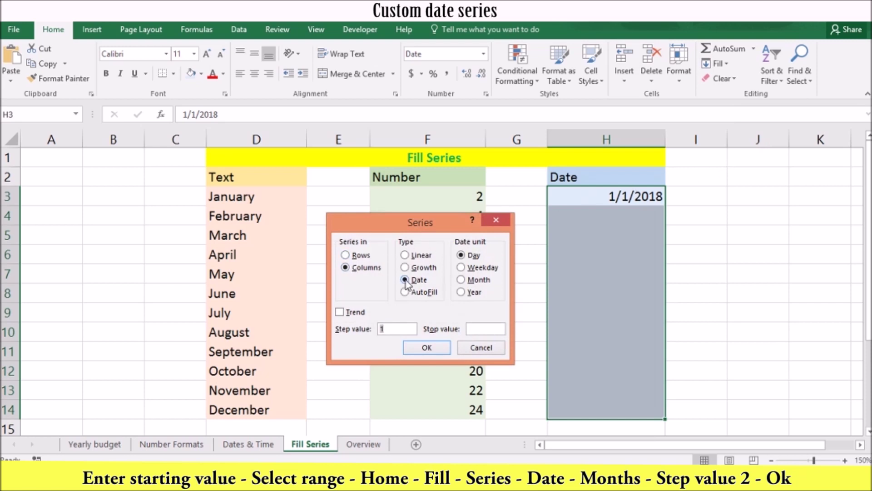
left_click(461, 280)
left_click(391, 328)
key("BackSpace")
type("2")
left_click(424, 348)
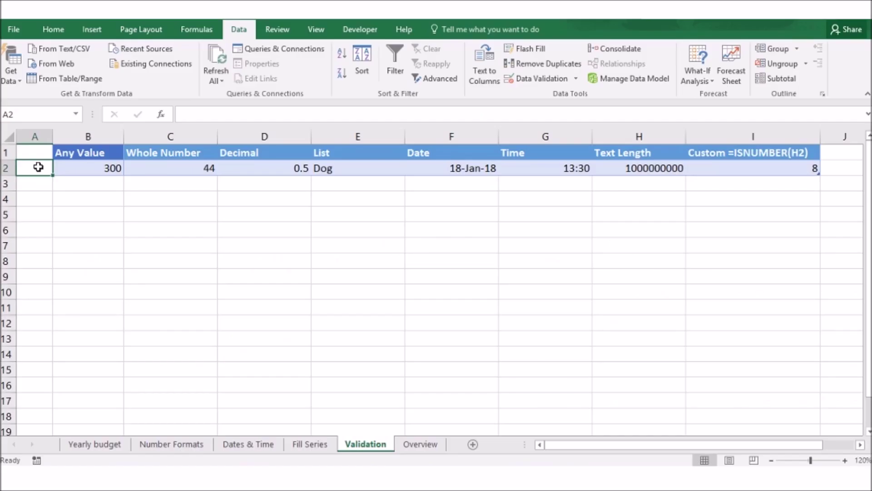
key("Right")
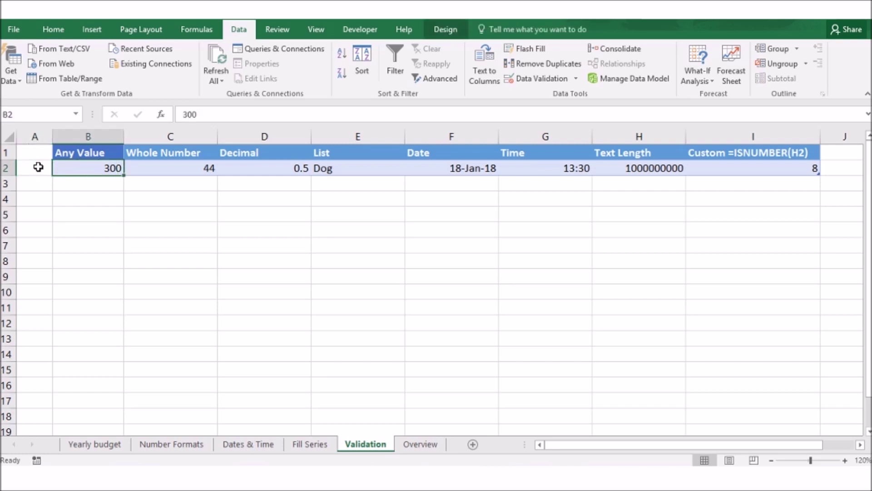
key("Right")
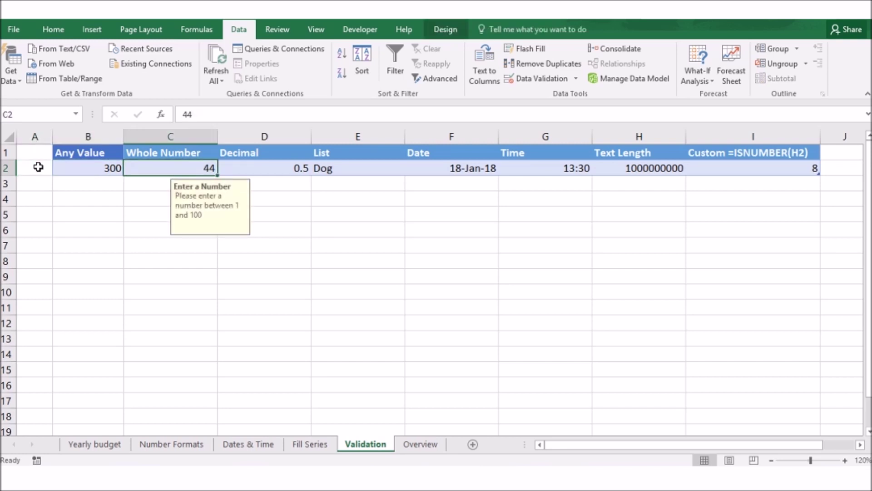
key("Right")
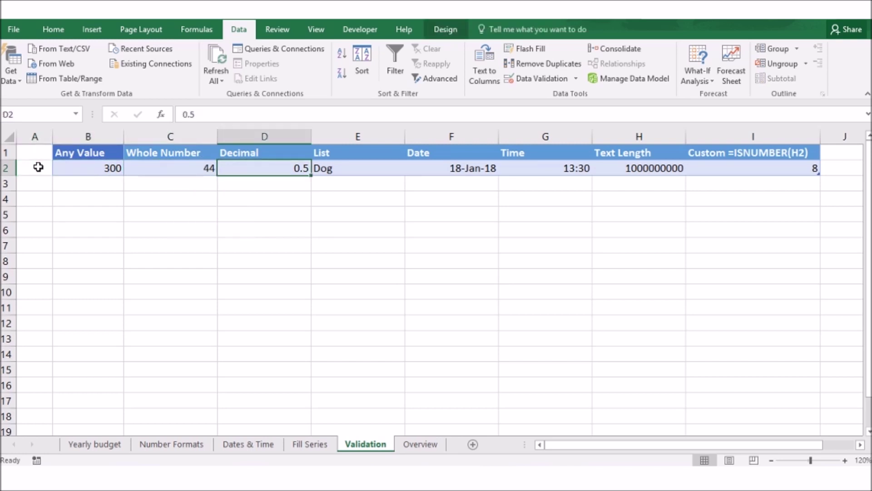
key("Right")
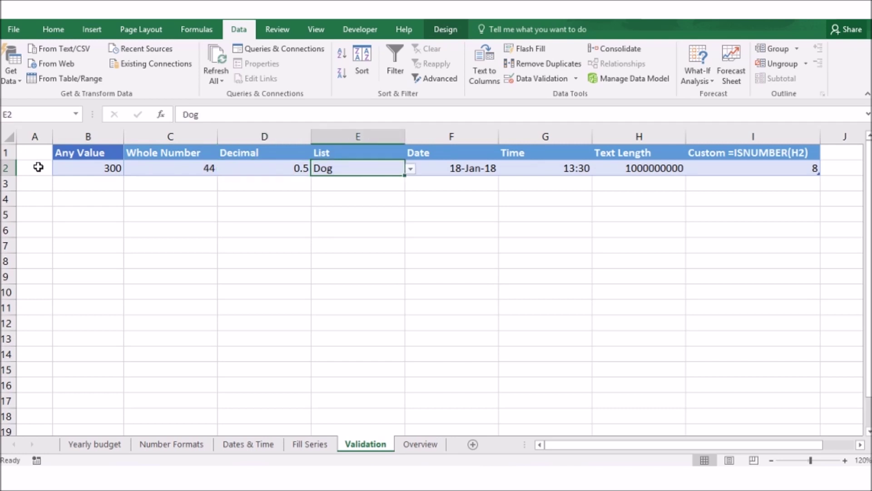
key("Right")
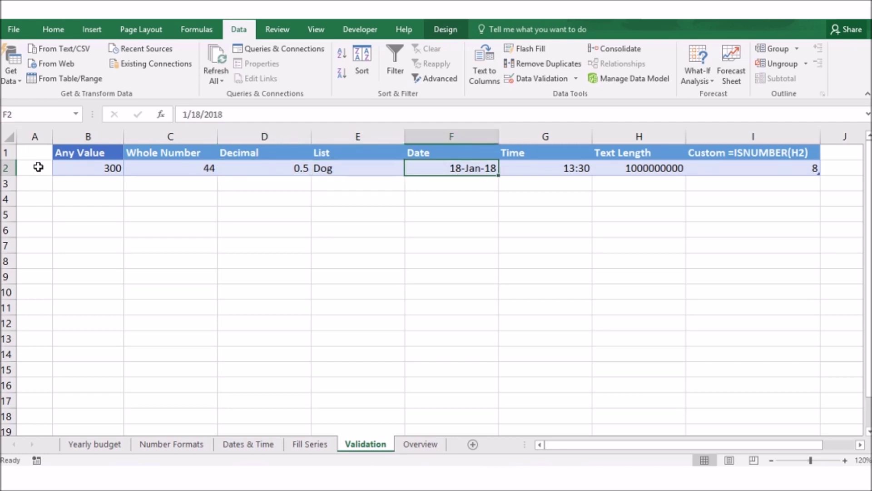
key("Right")
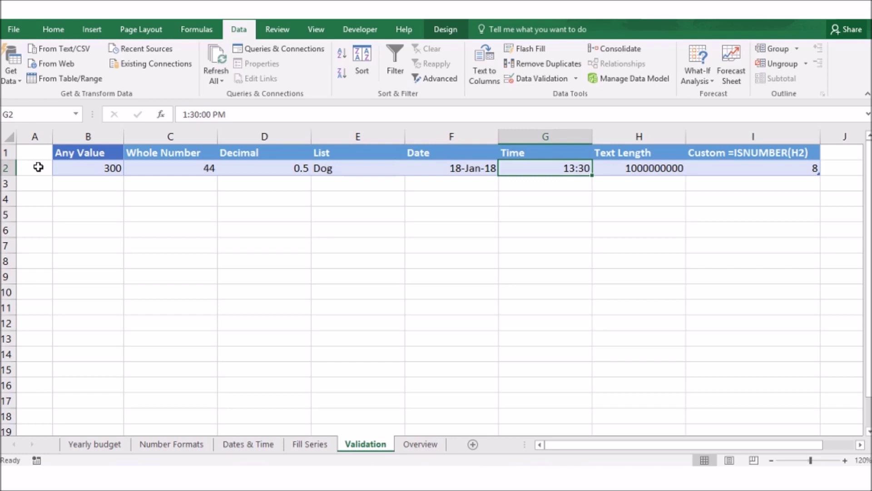
key("Right")
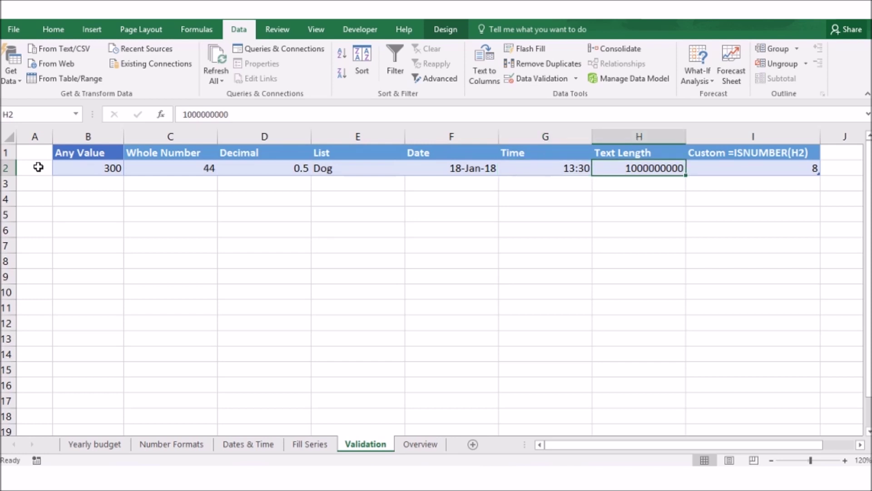
key("Right")
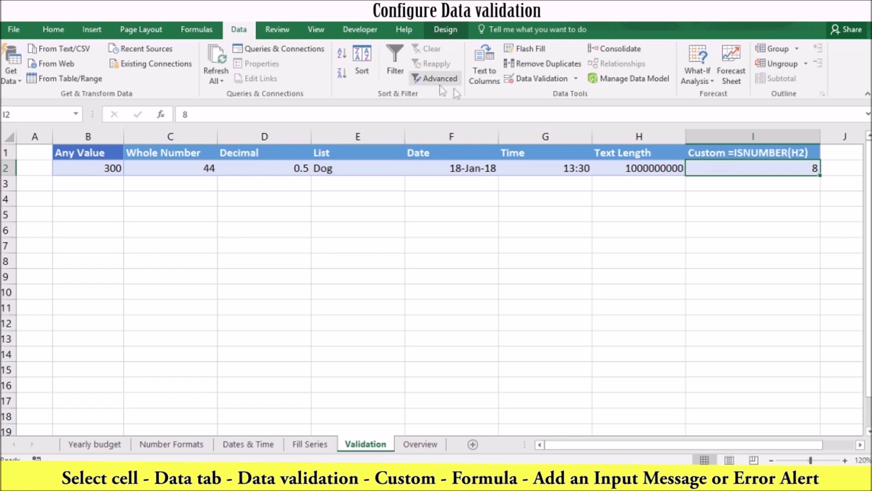
Keep I2's Custom =ISNUMBER($I2) validation rule and extend changes to all cells sharing it.
left_click(543, 78)
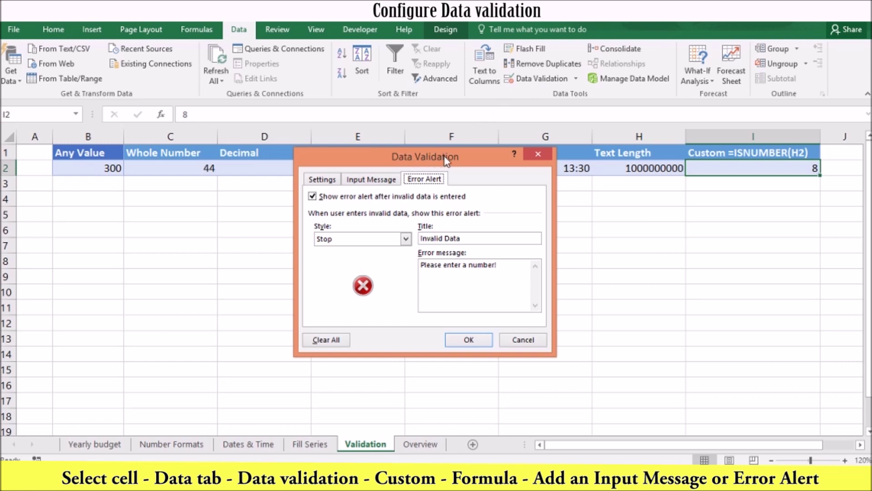
left_click(335, 179)
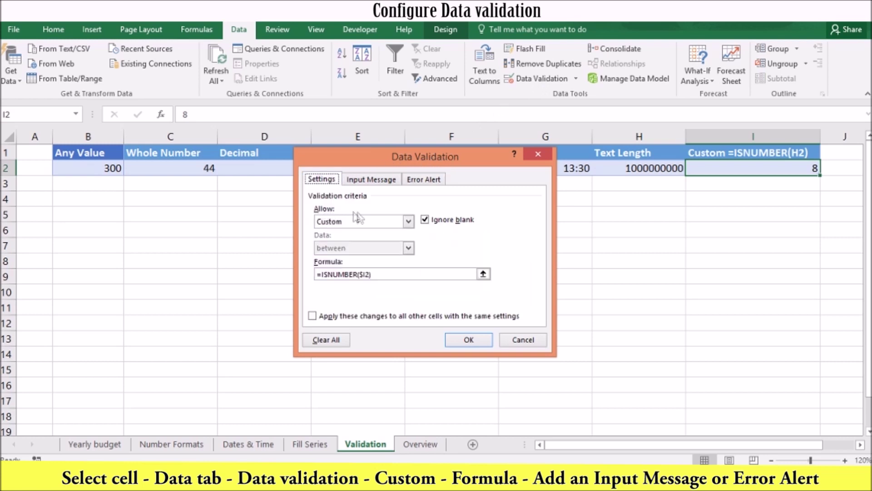
left_click(409, 222)
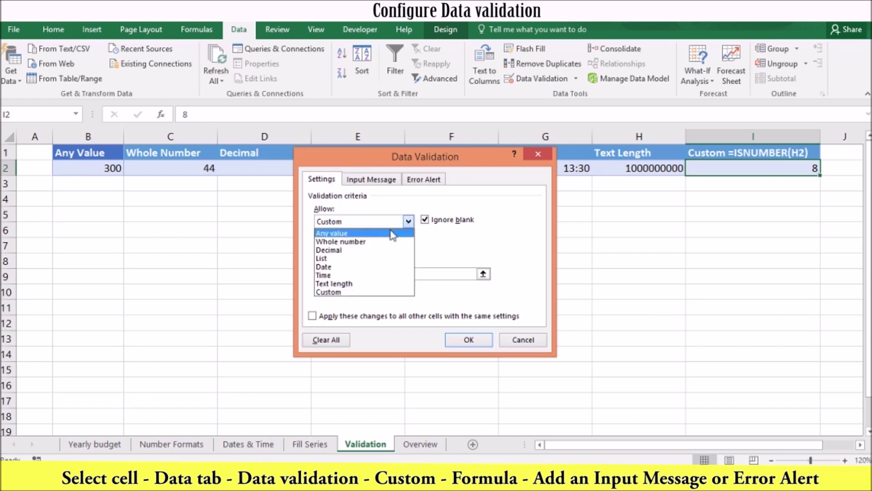
left_click(378, 292)
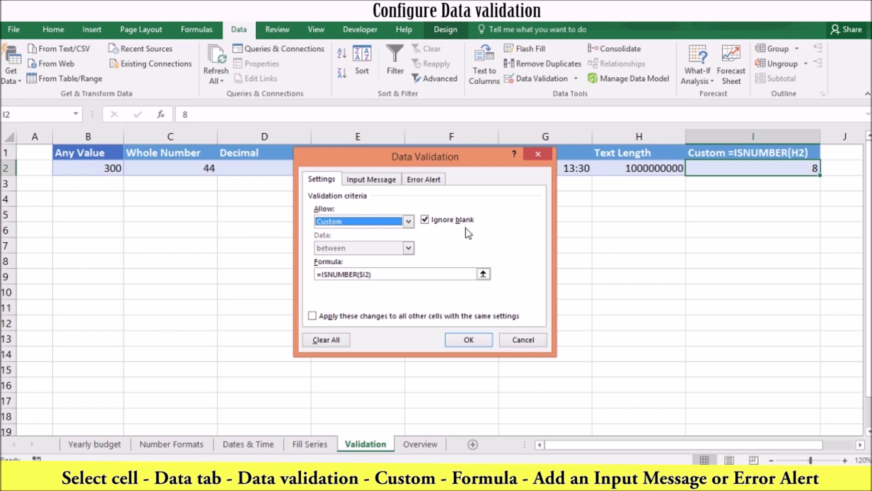
left_click(312, 316)
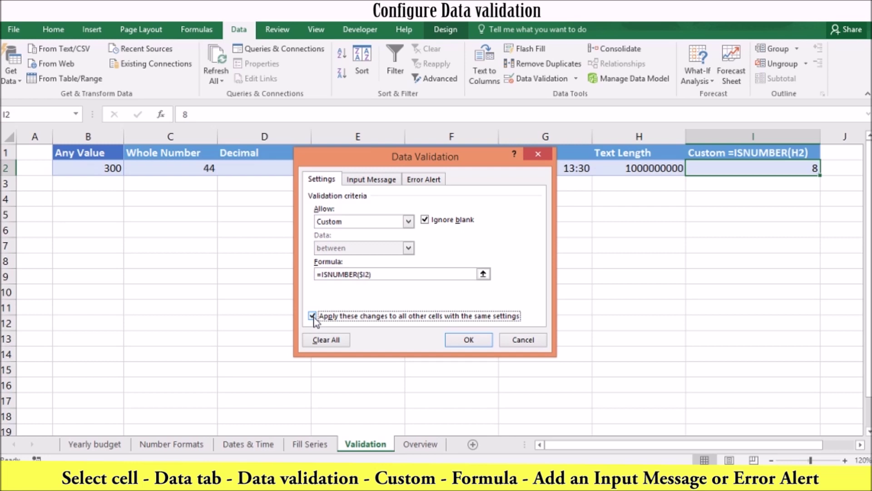
Limit the rule to I2 only and keep its Stop error alert titled 'Invalid Data'.
left_click(314, 317)
left_click(371, 179)
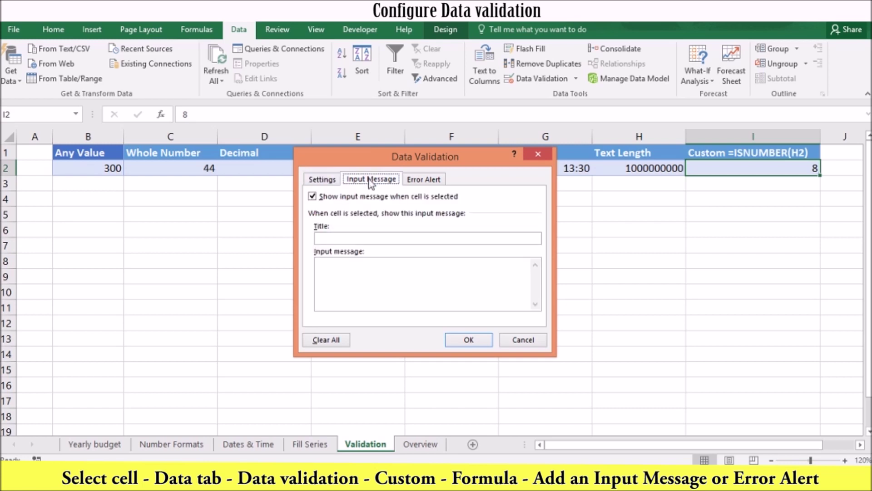
left_click(424, 181)
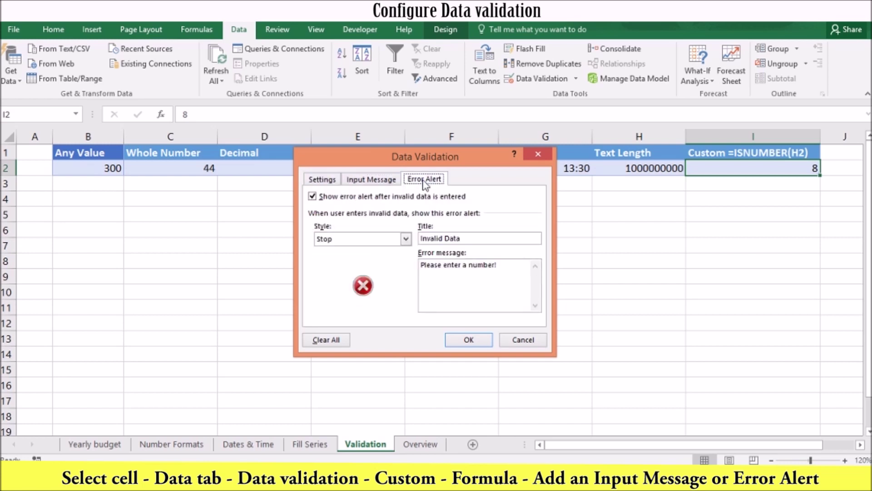
left_click(406, 239)
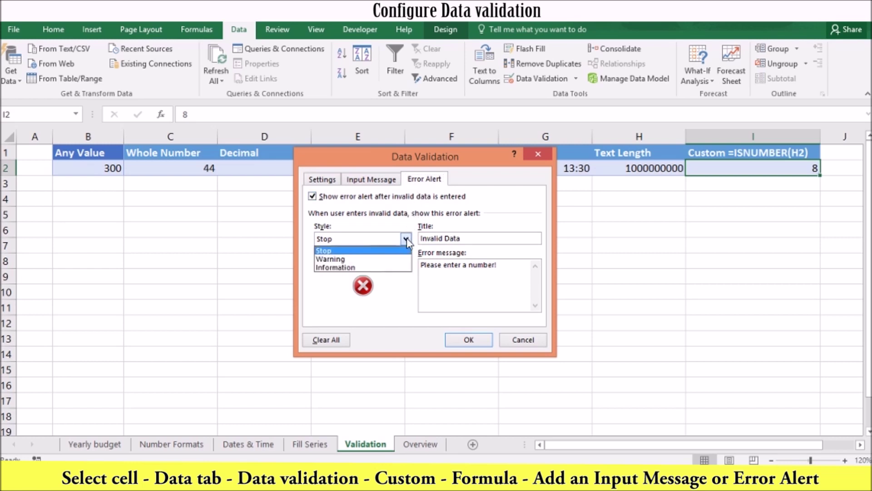
left_click(407, 241)
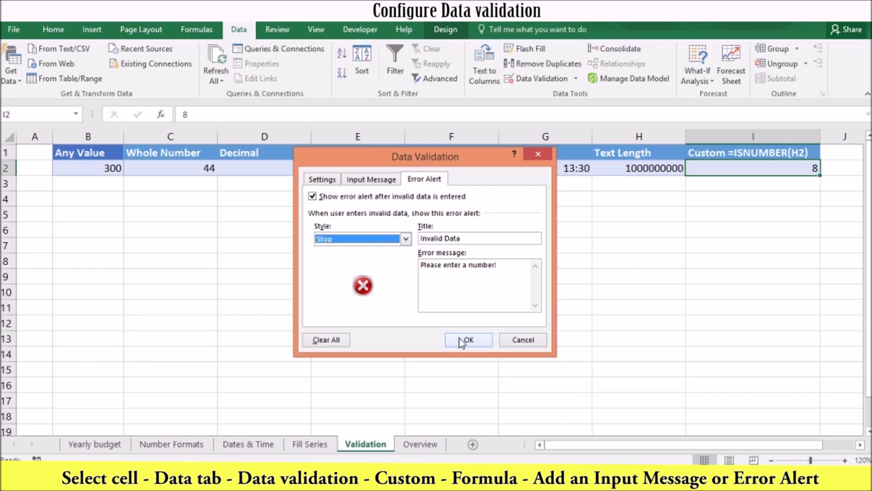